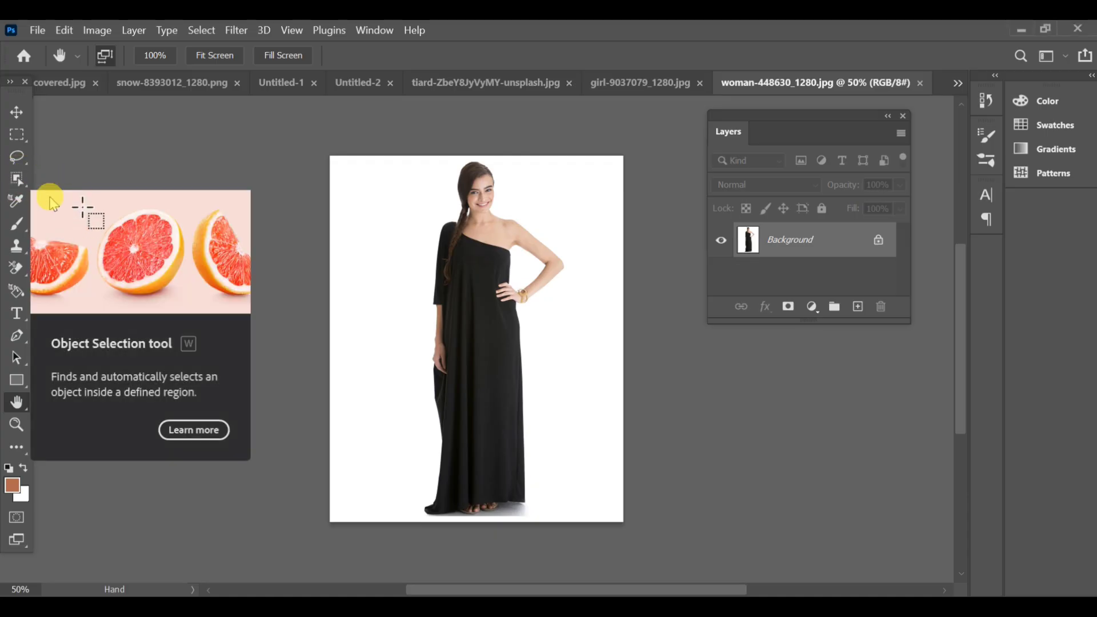
Select the black dress with Object Selection, subtracting the extra area near the hip.
{"action": "left_click", "coordinate": [12, 179]}
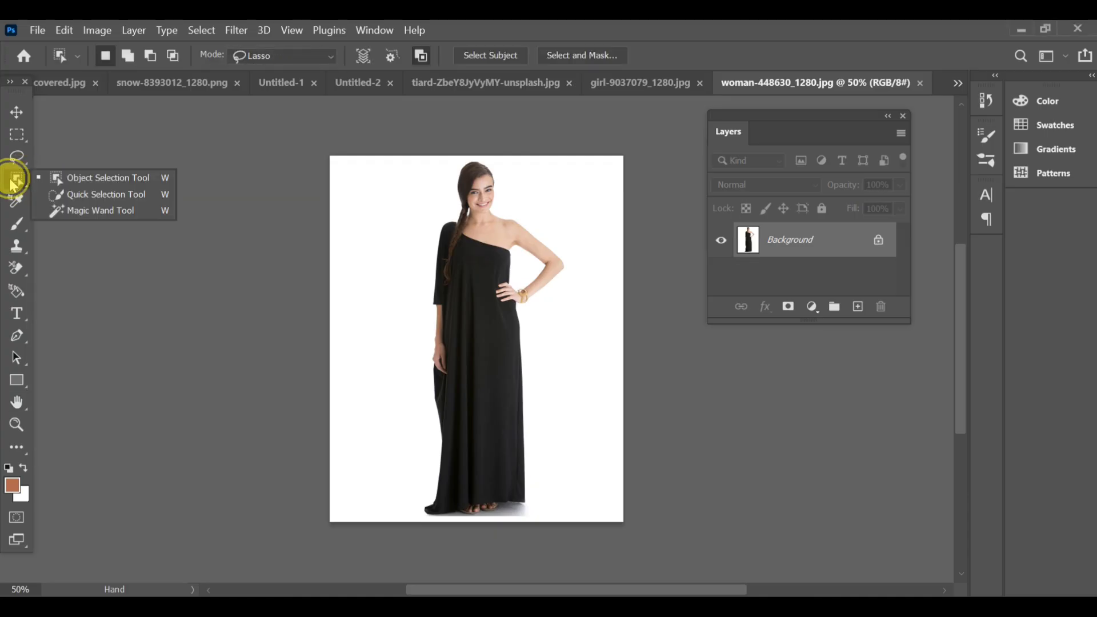
{"action": "left_click", "coordinate": [95, 179]}
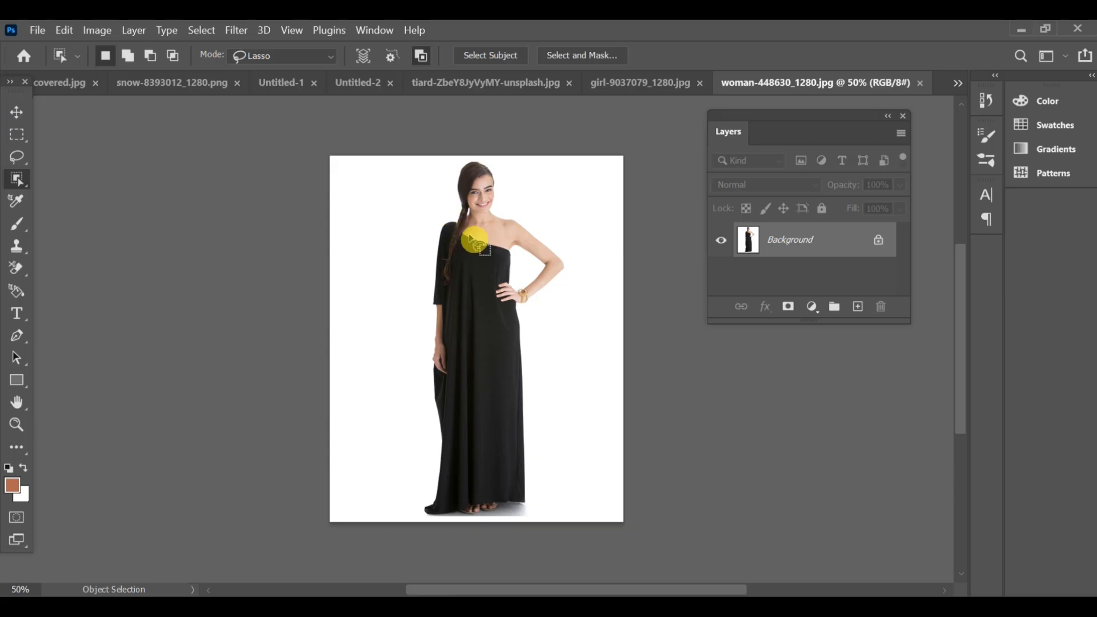
{"action": "mouse_move", "coordinate": [428, 226]}
{"action": "left_mouse_down"}
{"action": "mouse_move", "coordinate": [447, 215]}
{"action": "mouse_move", "coordinate": [439, 313]}
{"action": "mouse_move", "coordinate": [429, 262]}
{"action": "mouse_move", "coordinate": [445, 216]}
{"action": "mouse_move", "coordinate": [449, 373]}
{"action": "mouse_move", "coordinate": [432, 387]}
{"action": "mouse_move", "coordinate": [431, 484]}
{"action": "mouse_move", "coordinate": [543, 436]}
{"action": "mouse_move", "coordinate": [529, 314]}
{"action": "mouse_move", "coordinate": [512, 307]}
{"action": "left_mouse_up"}
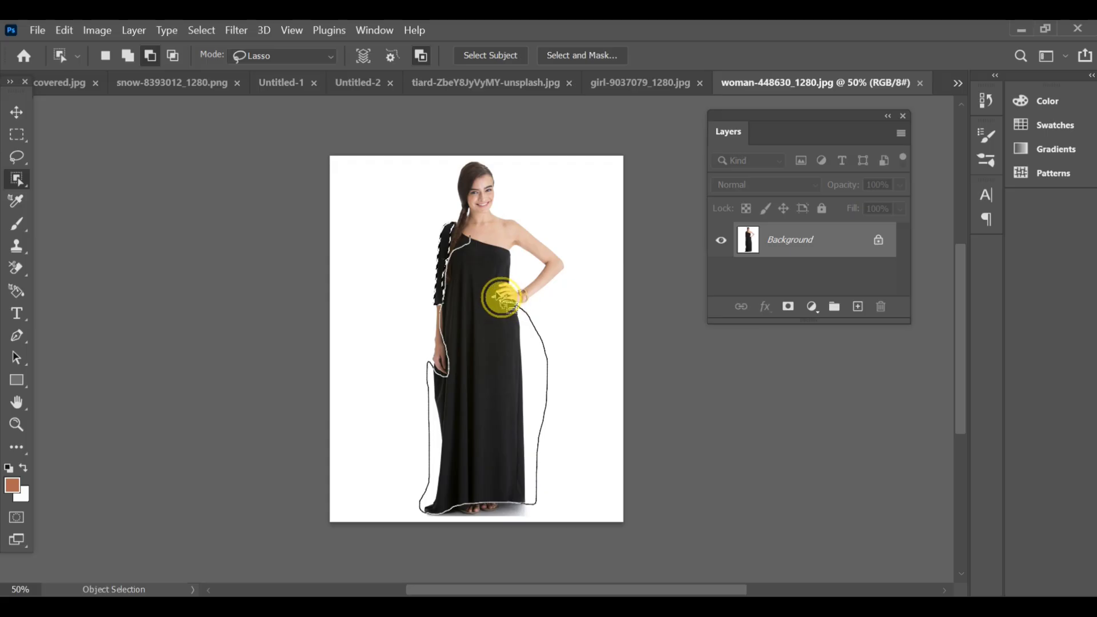
{"action": "mouse_move", "coordinate": [501, 290]}
{"action": "left_mouse_down"}
{"action": "mouse_move", "coordinate": [502, 246]}
{"action": "mouse_move", "coordinate": [471, 233]}
{"action": "mouse_move", "coordinate": [498, 232]}
{"action": "left_mouse_up"}
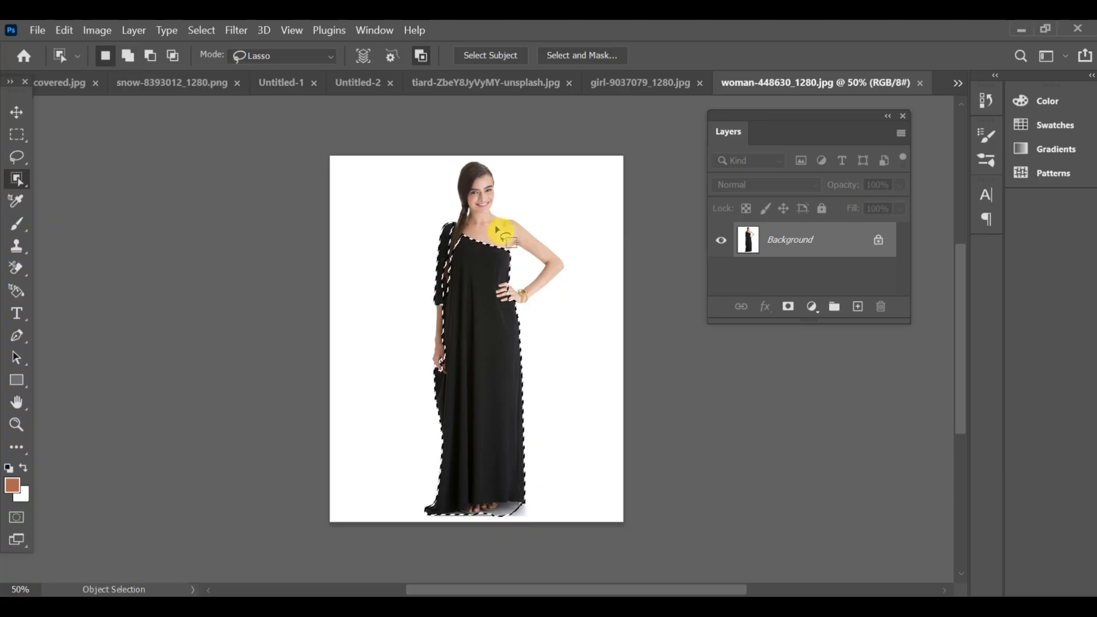
{"action": "key", "text": "alt"}
{"action": "left_click_drag", "start_coordinate": [515, 288], "coordinate": [523, 296]}
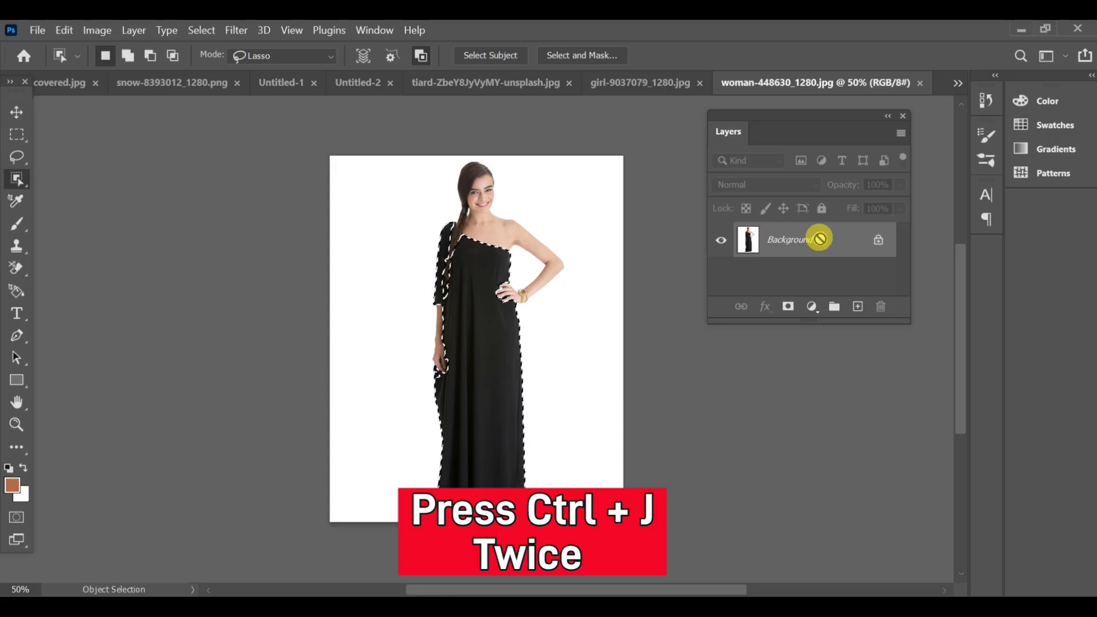
Copy the dress onto Layer 1 and Layer 1 copy, with Layer 1 active.
{"action": "key", "text": "ctrl+j"}
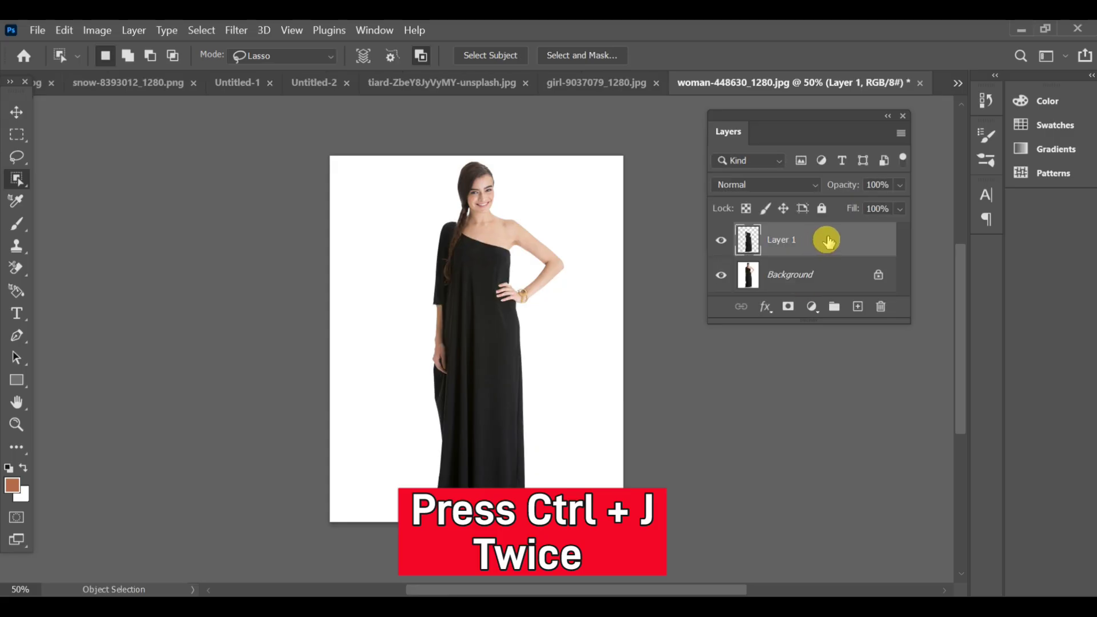
{"action": "key", "text": "ctrl+j"}
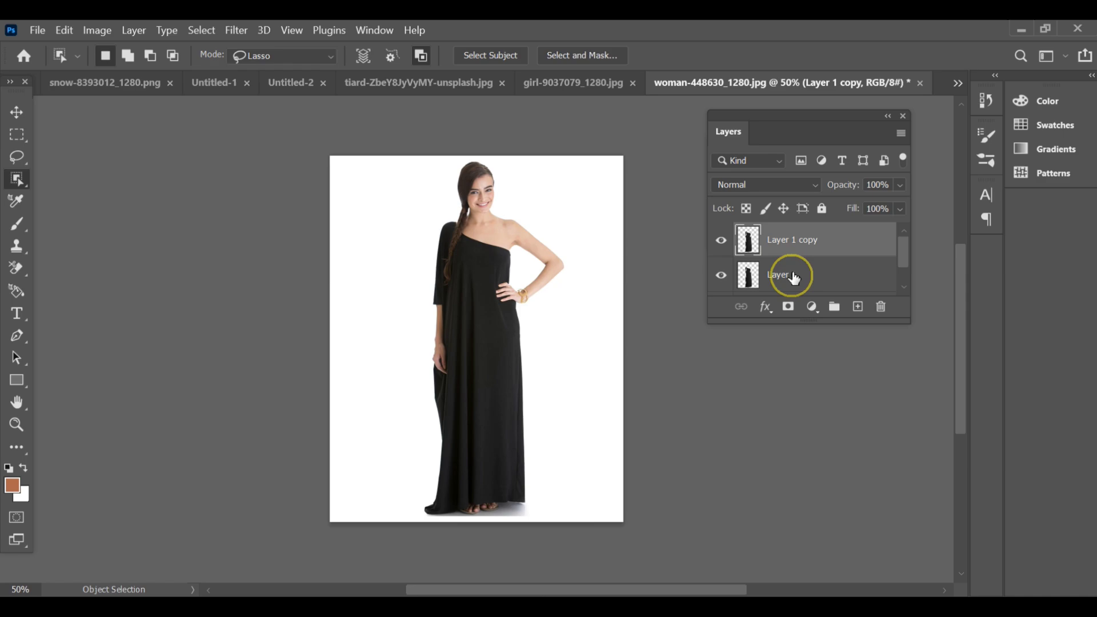
{"action": "left_click", "coordinate": [783, 274]}
{"action": "left_click", "coordinate": [811, 306]}
Add a Solid Color fill layer in blue 000099 above Layer 1.
{"action": "left_click", "coordinate": [839, 292]}
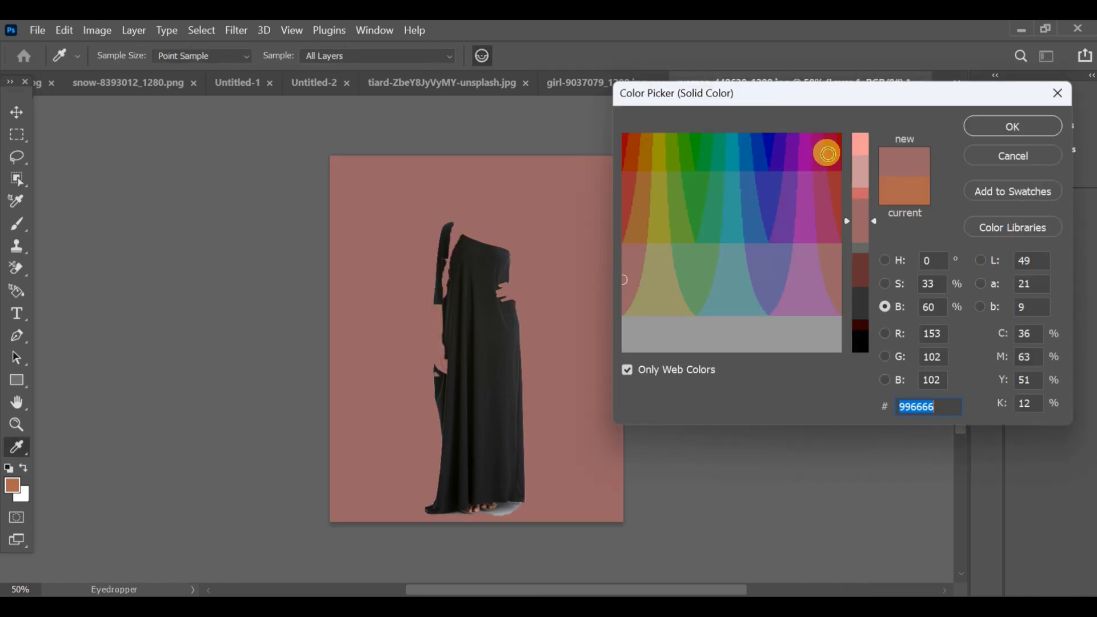
{"action": "left_click", "coordinate": [829, 153]}
{"action": "left_click_drag", "start_coordinate": [834, 151], "coordinate": [793, 135]}
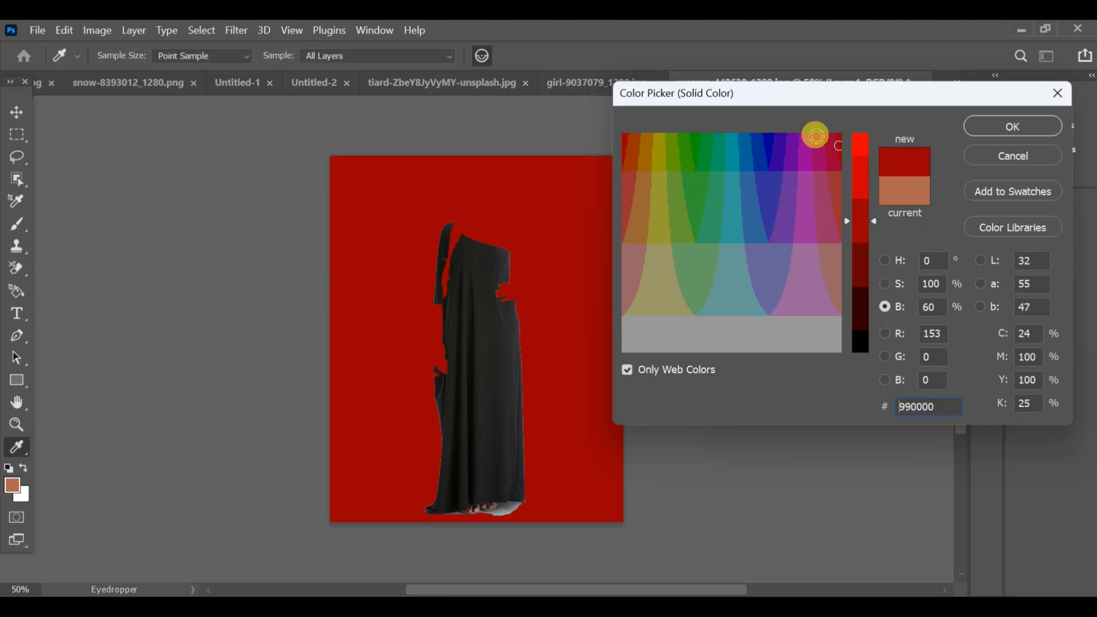
{"action": "left_click", "coordinate": [763, 135]}
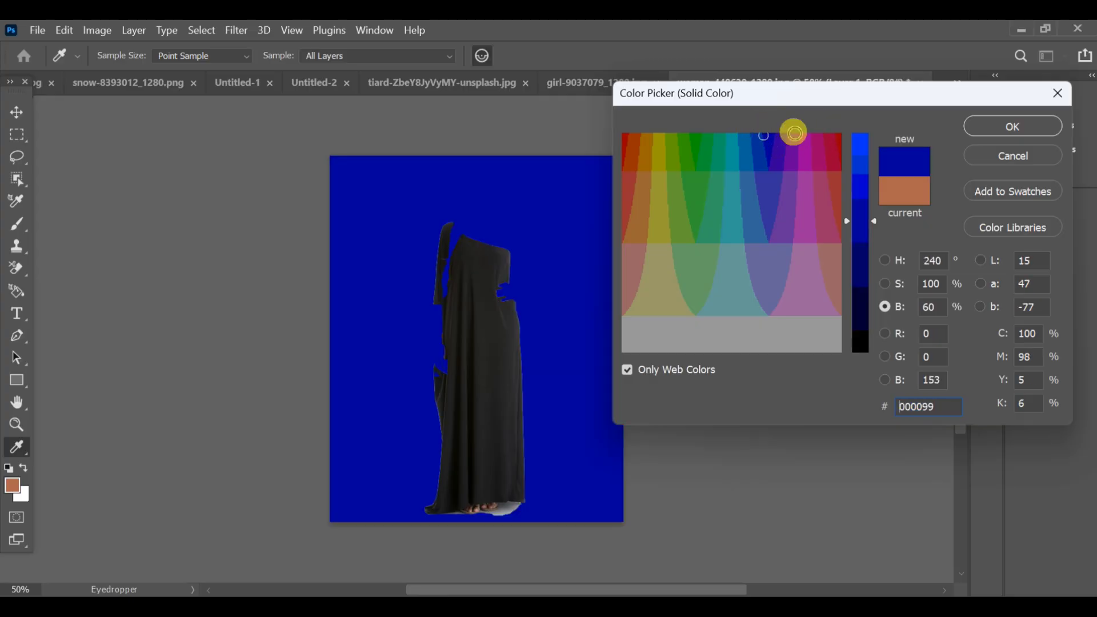
{"action": "left_click", "coordinate": [1012, 127]}
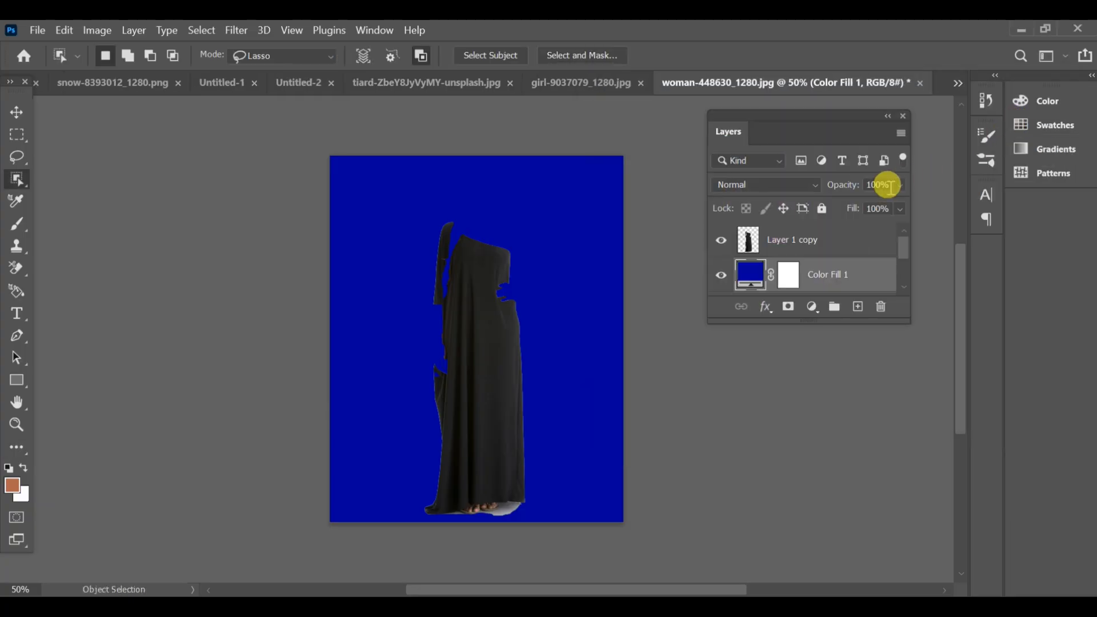
Clip Color Fill 1 to the dress layer and set its blend mode to Lighten.
{"action": "right_click", "coordinate": [830, 273]}
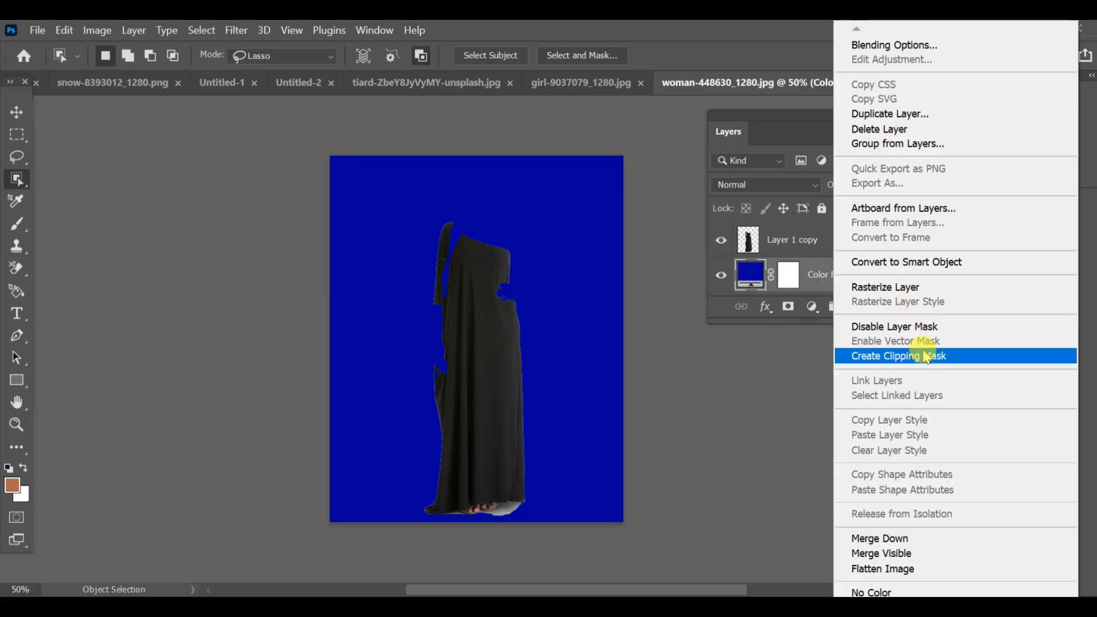
{"action": "left_click", "coordinate": [926, 356]}
{"action": "key", "text": "shift+alt+g"}
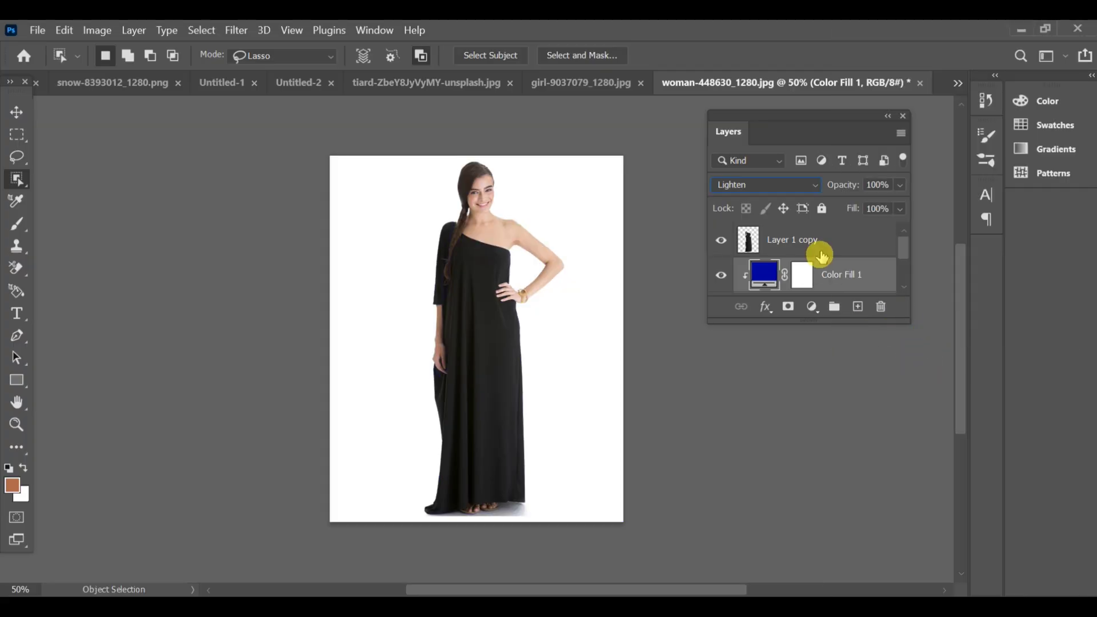
{"action": "left_click", "coordinate": [786, 187]}
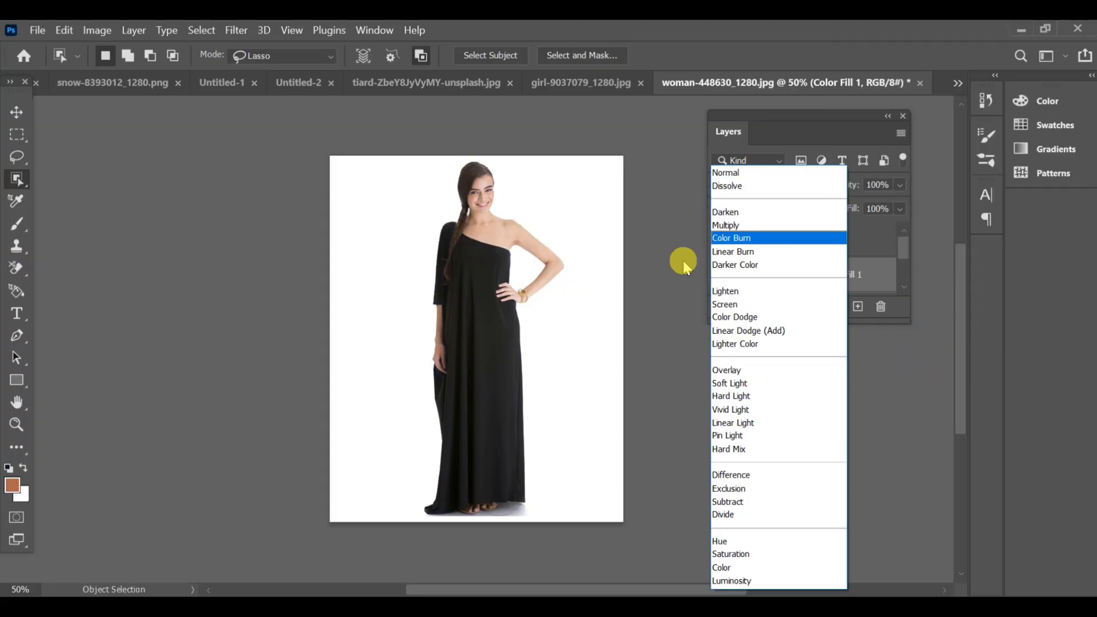
{"action": "left_click", "coordinate": [683, 264]}
Set Layer 1 copy's blend mode to Multiply.
{"action": "left_click", "coordinate": [789, 246]}
{"action": "left_click", "coordinate": [766, 185]}
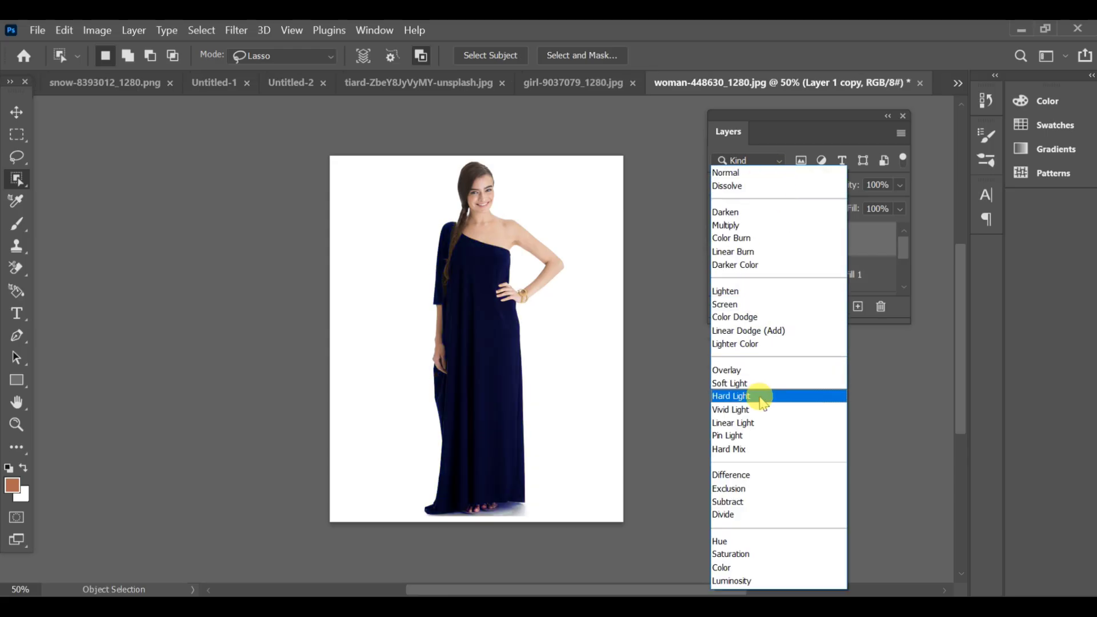
{"action": "left_click", "coordinate": [743, 225]}
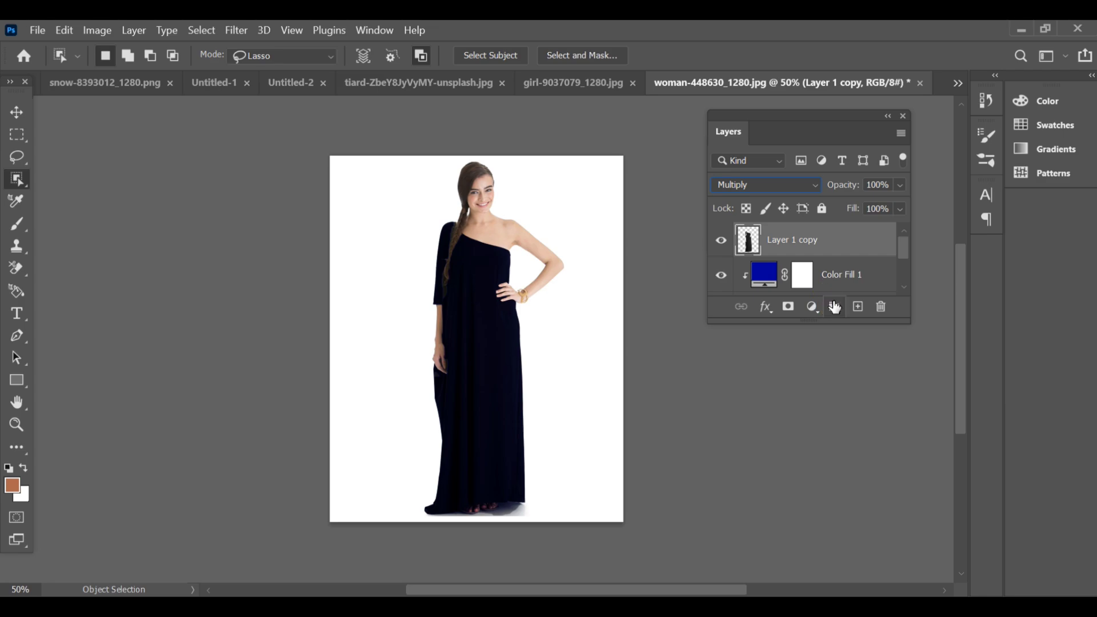
Add a Levels adjustment clipped to Layer 1 copy, with highlight input lowered to 60.
{"action": "left_click", "coordinate": [810, 307]}
{"action": "left_click", "coordinate": [874, 361]}
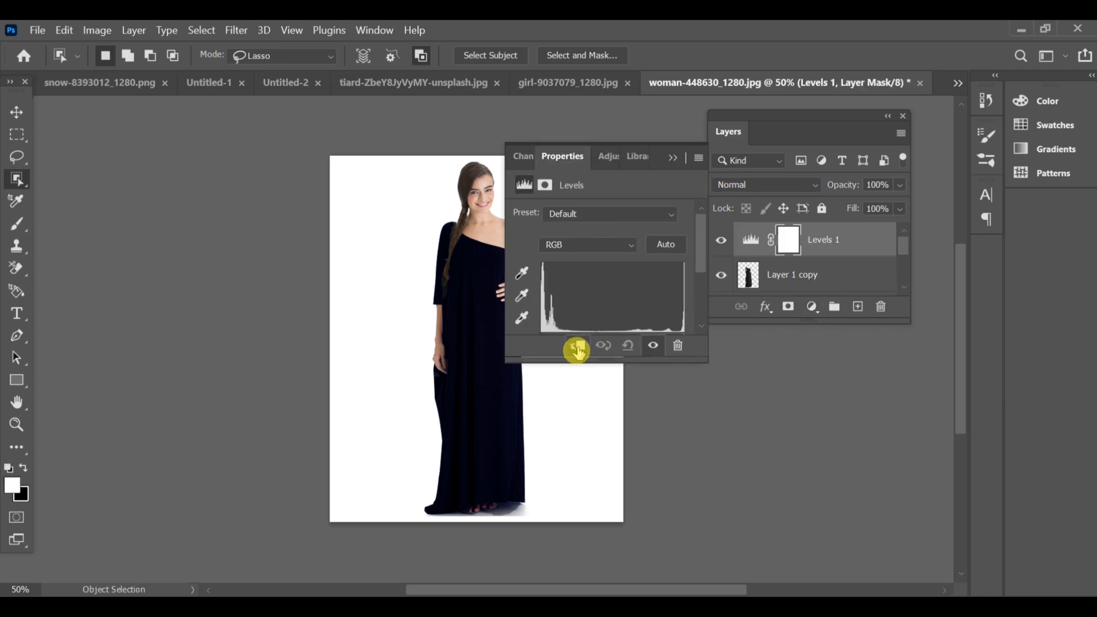
{"action": "left_click", "coordinate": [577, 349]}
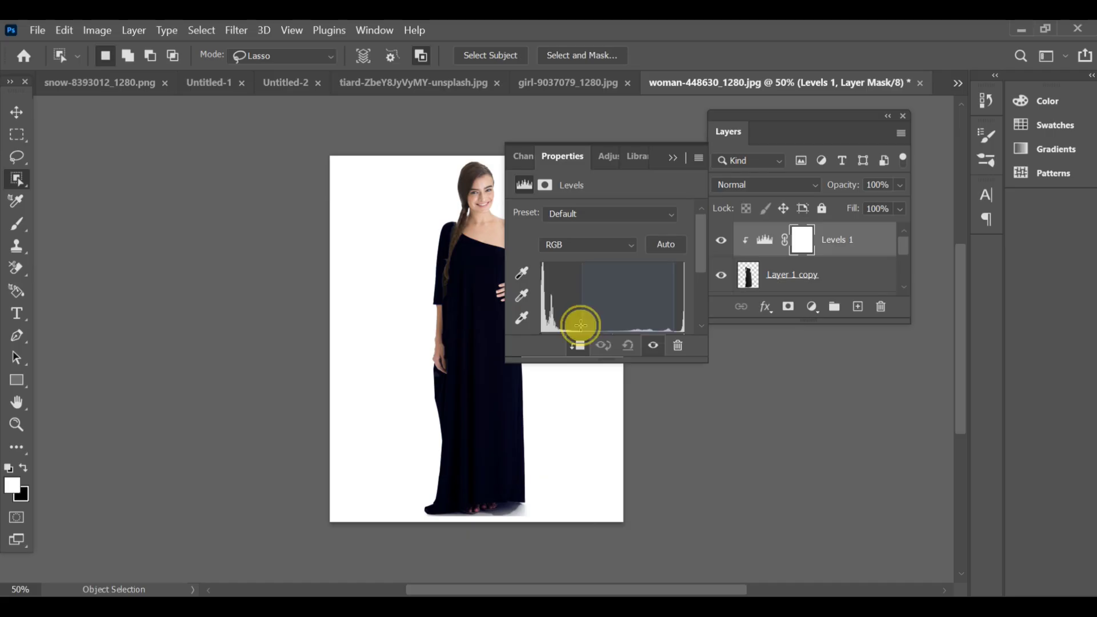
{"action": "scroll", "coordinate": [596, 304], "scroll_direction": "down", "scroll_amount": 4}
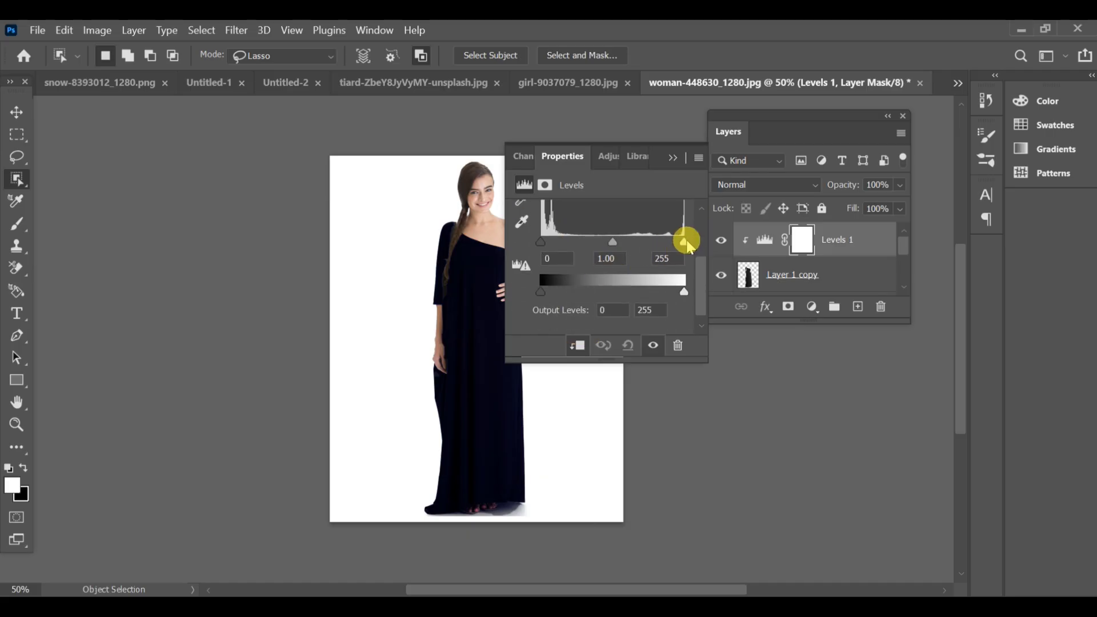
{"action": "mouse_move", "coordinate": [685, 244]}
{"action": "left_mouse_down"}
{"action": "mouse_move", "coordinate": [569, 246]}
{"action": "mouse_move", "coordinate": [624, 258]}
{"action": "mouse_move", "coordinate": [507, 243]}
{"action": "left_mouse_up"}
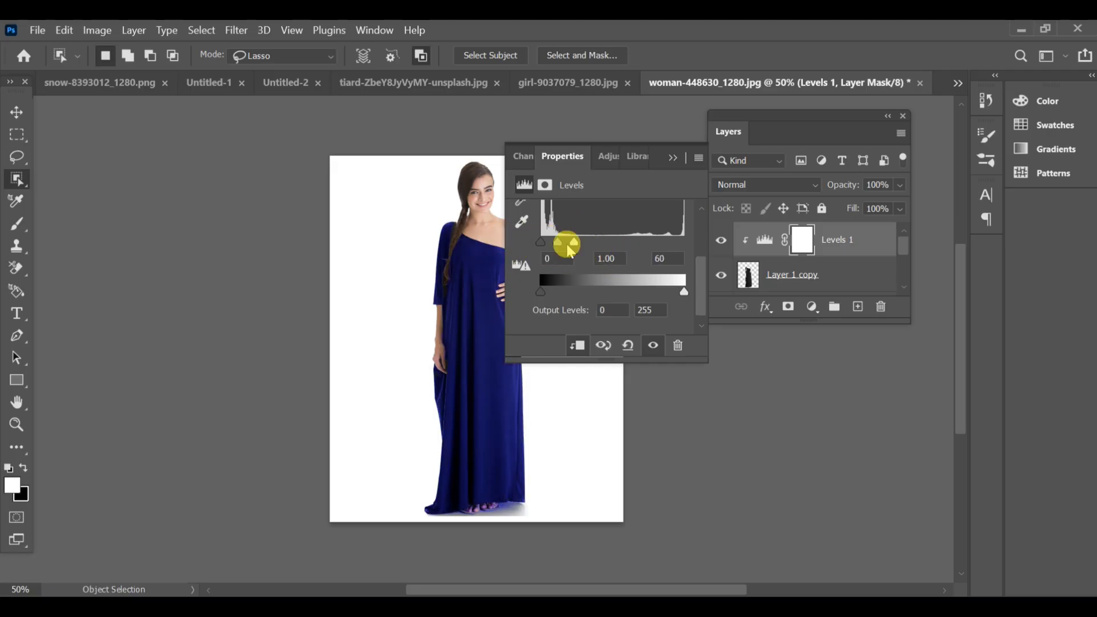